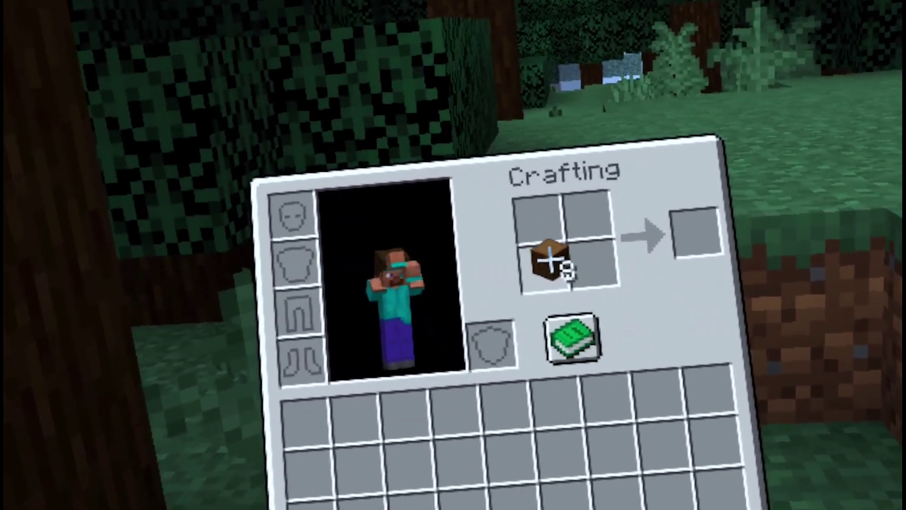
Place four spruce logs in the 2×2 crafting grid and move the remaining four logs to slot 1.
left_click(533, 258)
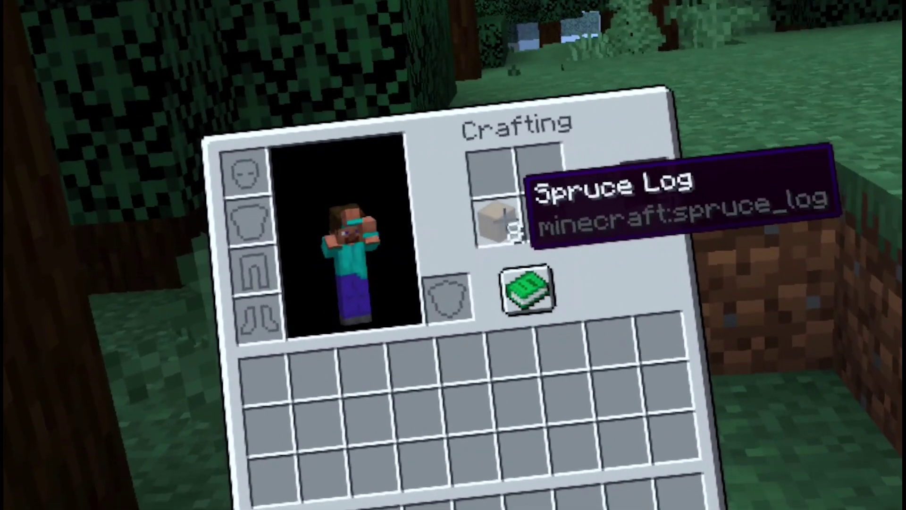
left_click(506, 220)
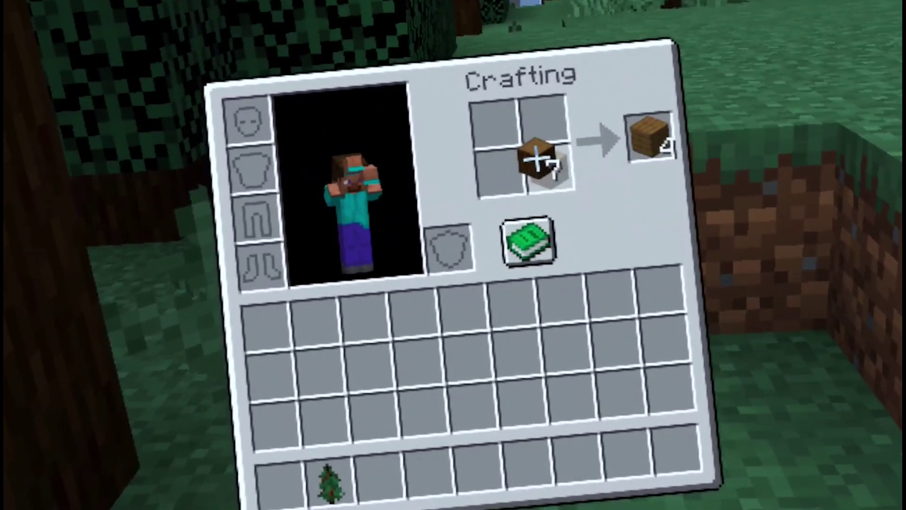
left_click(546, 114)
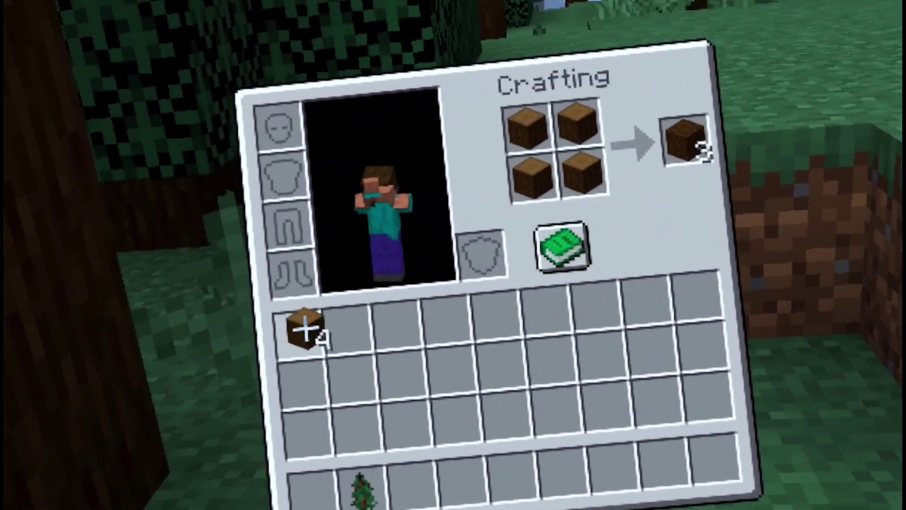
left_click(251, 344)
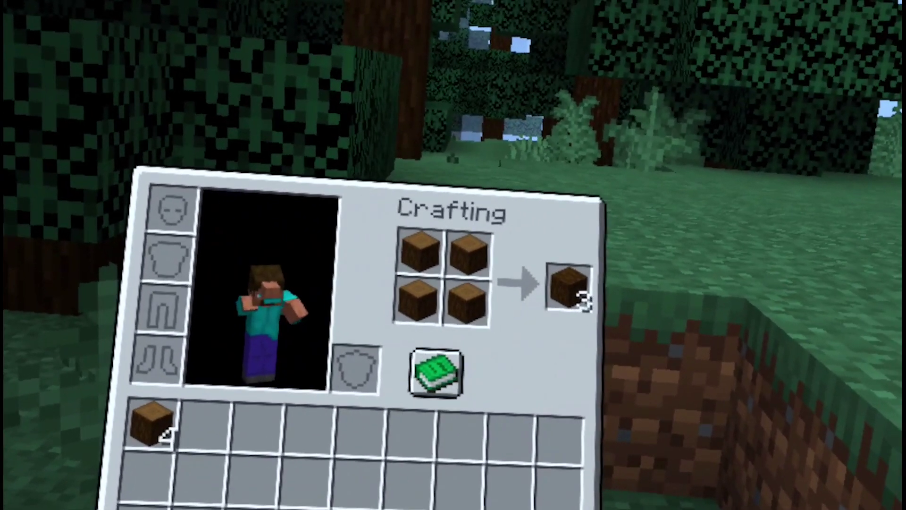
Turn a log into spruce planks and fill all four grid cells with planks to craft a crafting table.
left_click(491, 297)
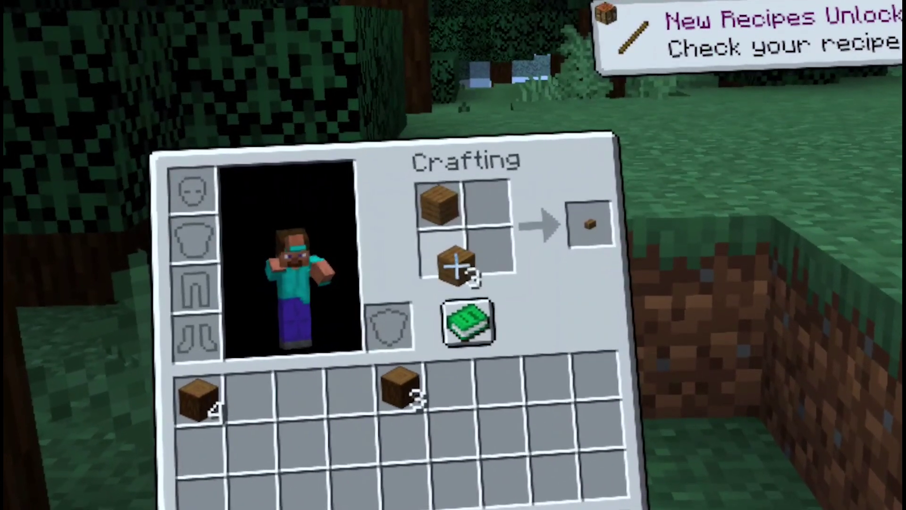
right_click(484, 255)
left_click(484, 200)
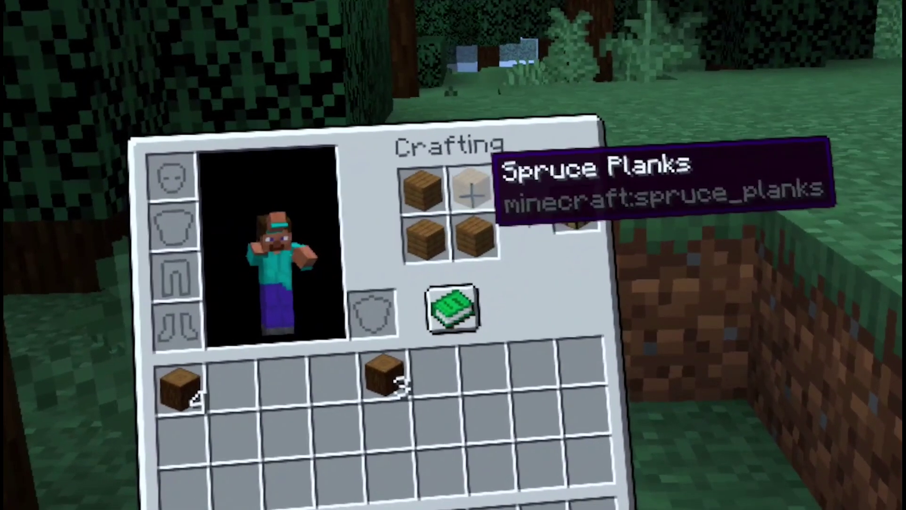
left_click(564, 215)
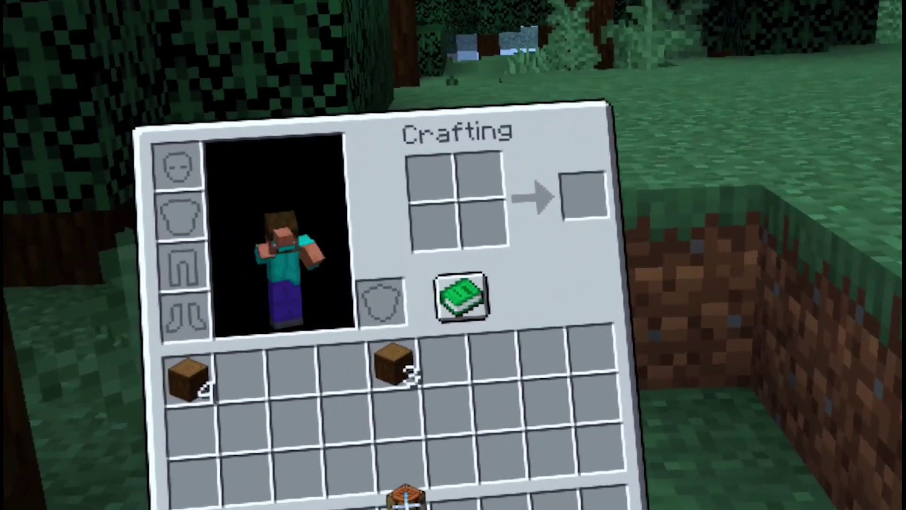
Put the crafting table in hotbar slot 2, close the inventory, and hold it.
left_click(326, 508)
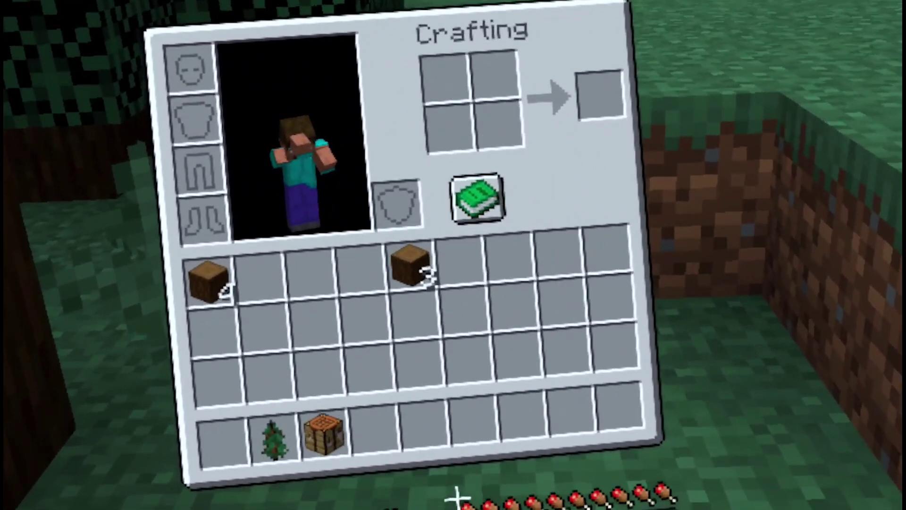
key("e")
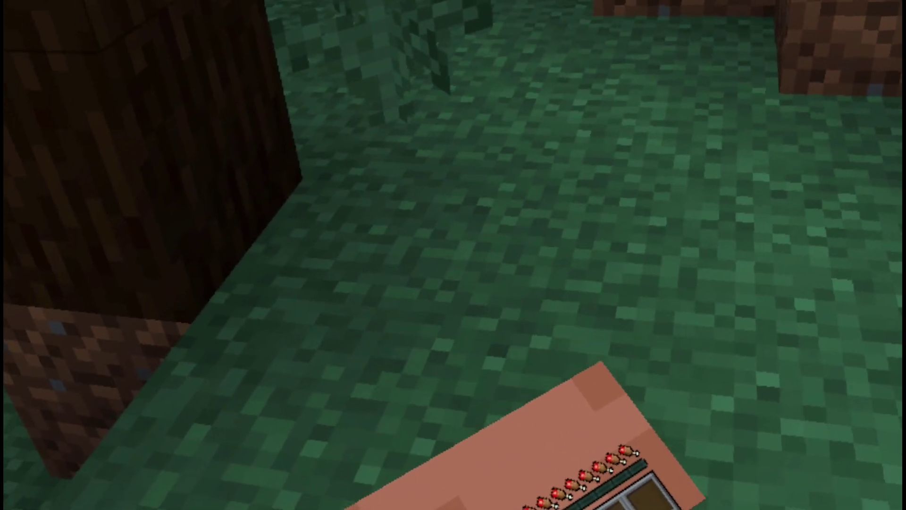
key("2")
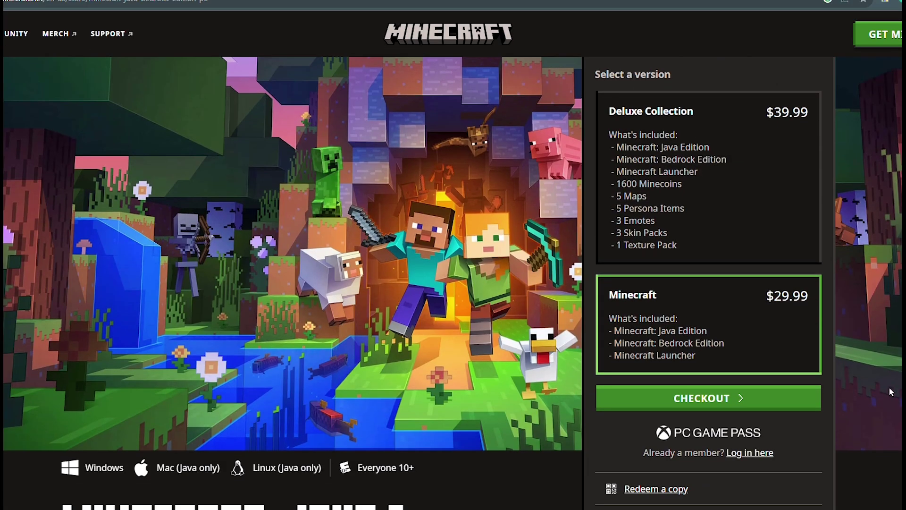
Check out the $29.99 Minecraft edition and sign in with Microsoft, reaching the gamertag field.
left_click(767, 406)
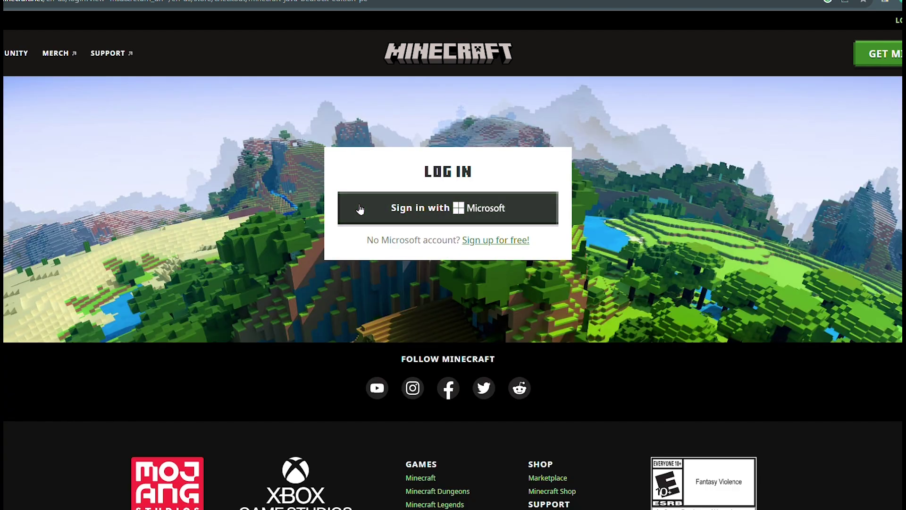
left_click(359, 209)
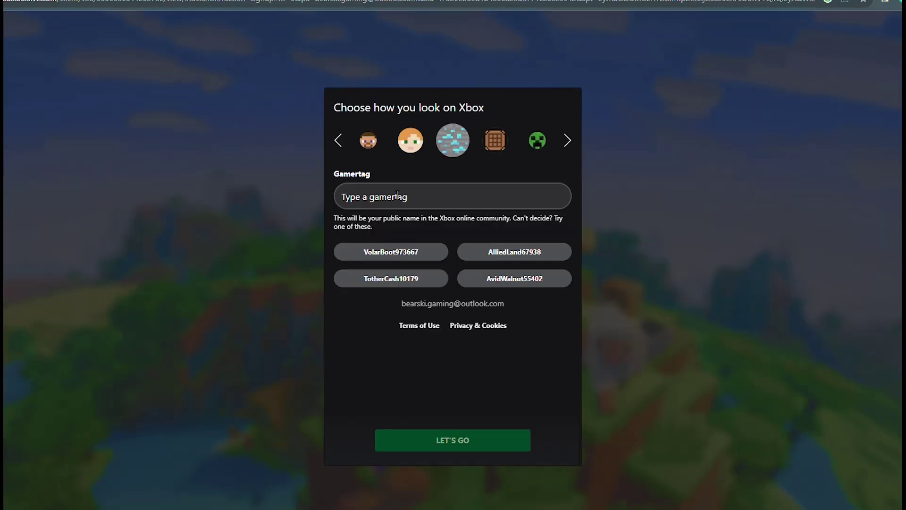
left_click(443, 200)
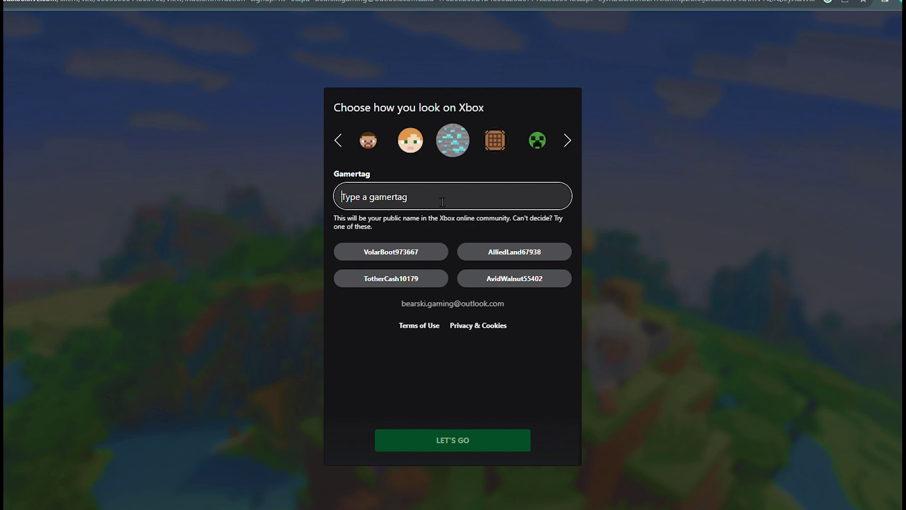
Enter a gamertag, revising it until it shows as available, and submit the Xbox profile.
type("Bearski")
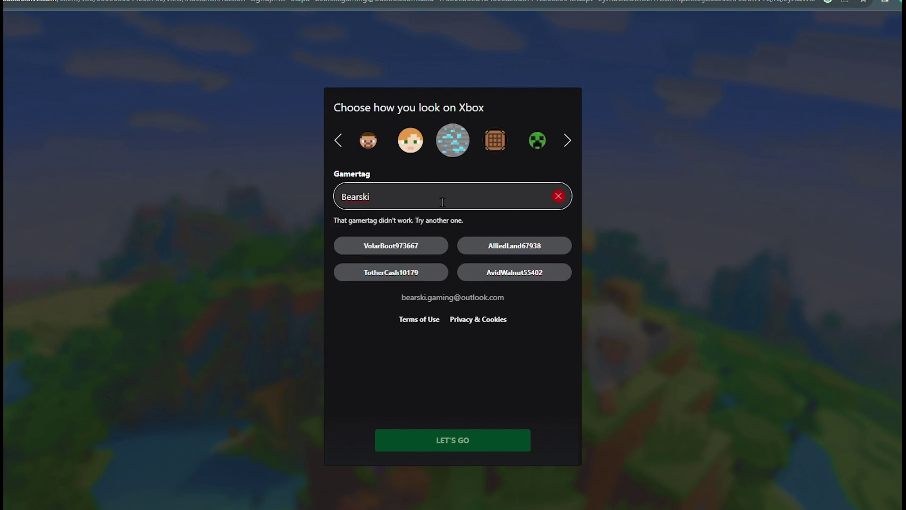
type(".VR")
key("BackSpace")
key("BackSpace")
key("BackSpace")
type("VR")
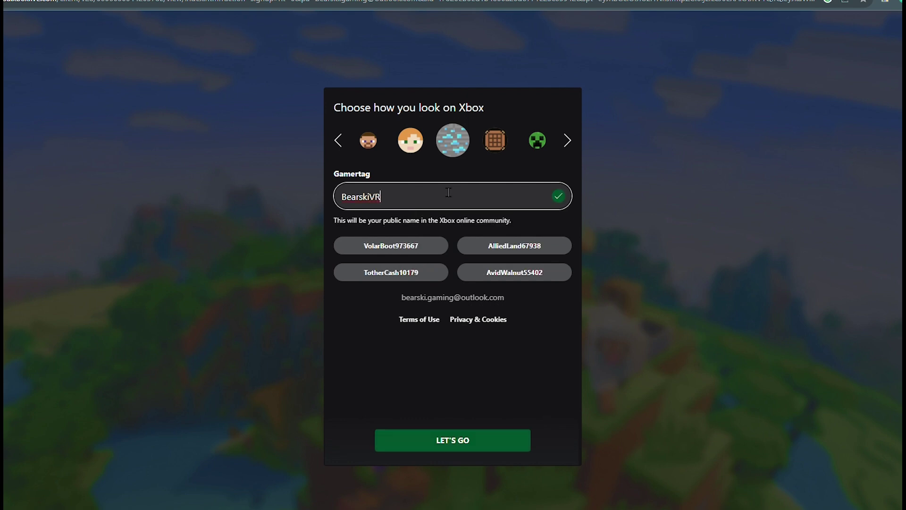
key("Return")
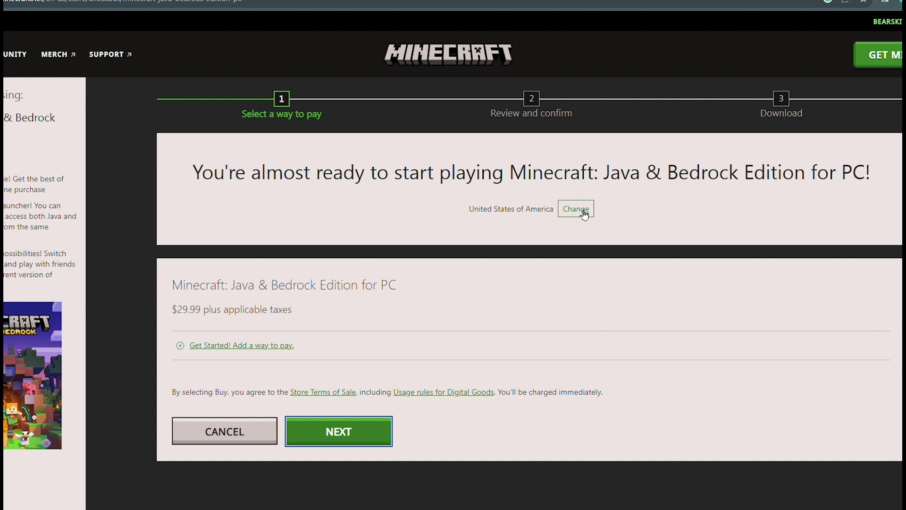
Change the checkout Country/Region to Canada and confirm it.
left_click(584, 214)
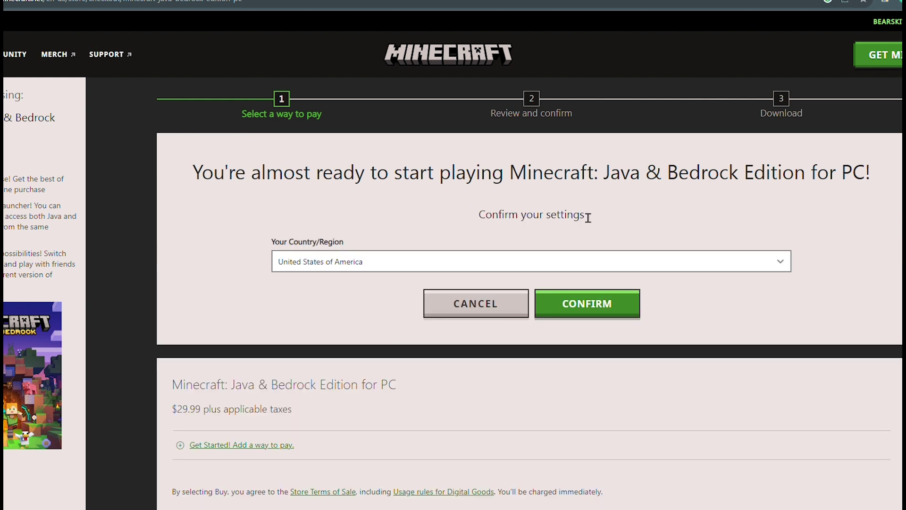
left_click(400, 267)
type("can")
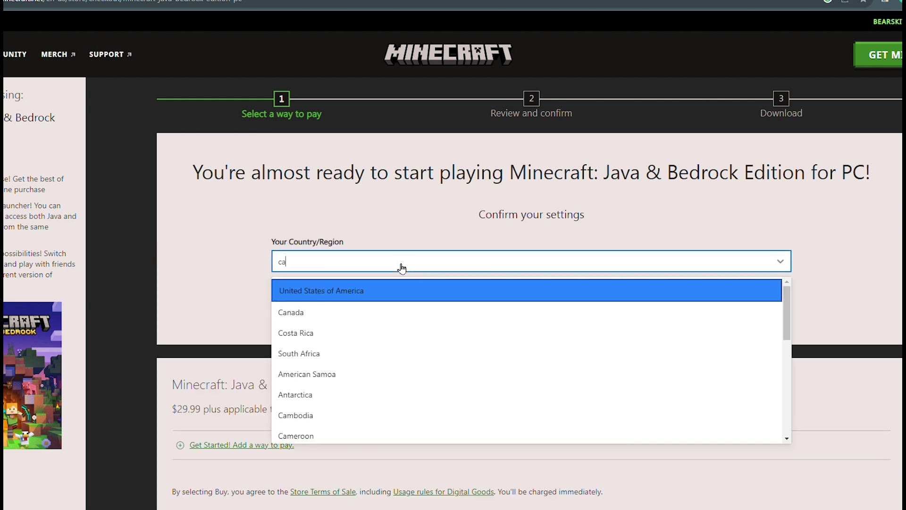
left_click(369, 289)
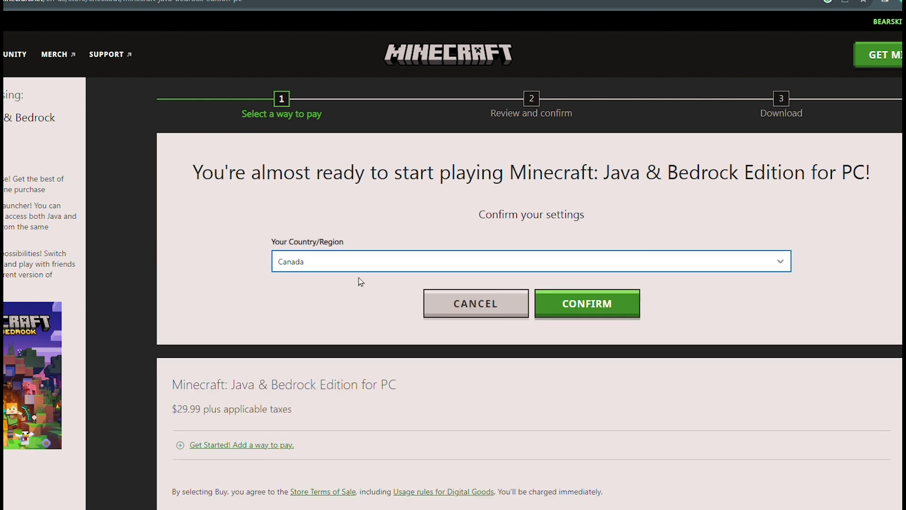
left_click(608, 306)
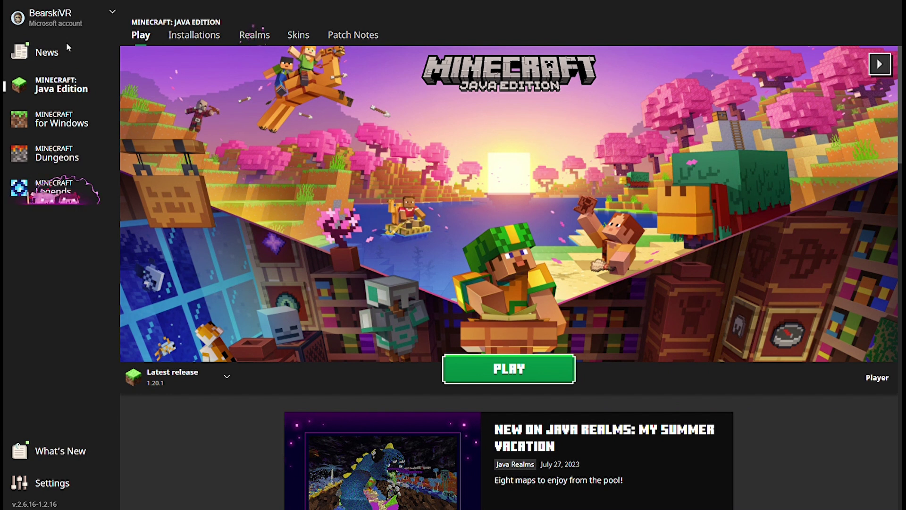
Start Java Edition with PLAY and submit a player username.
left_click(504, 377)
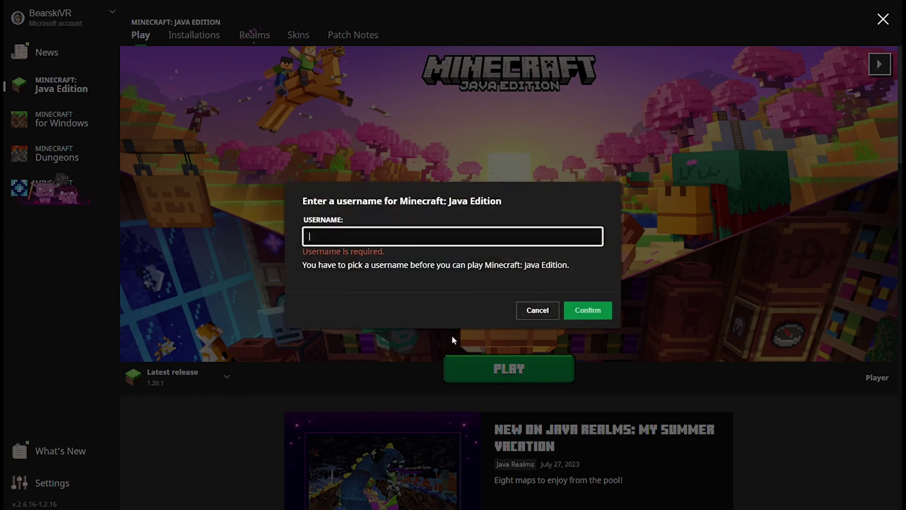
type("BearskiVR")
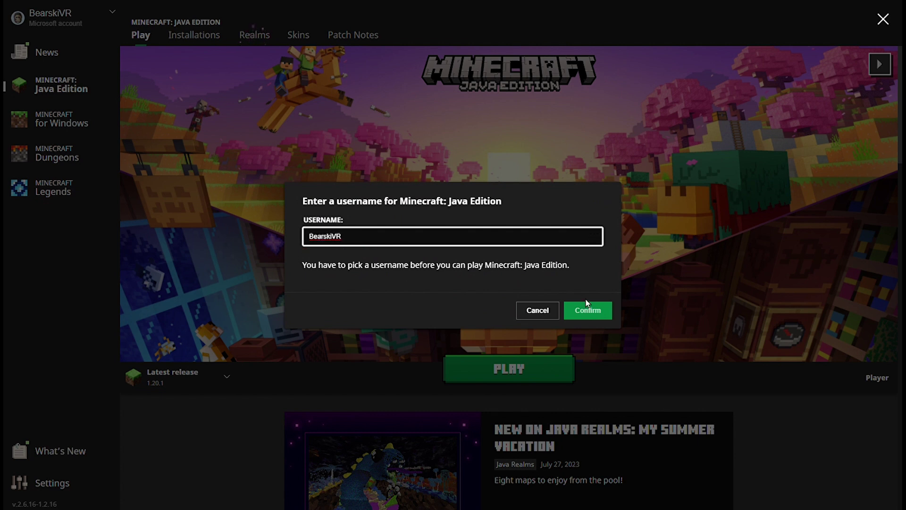
key("Return")
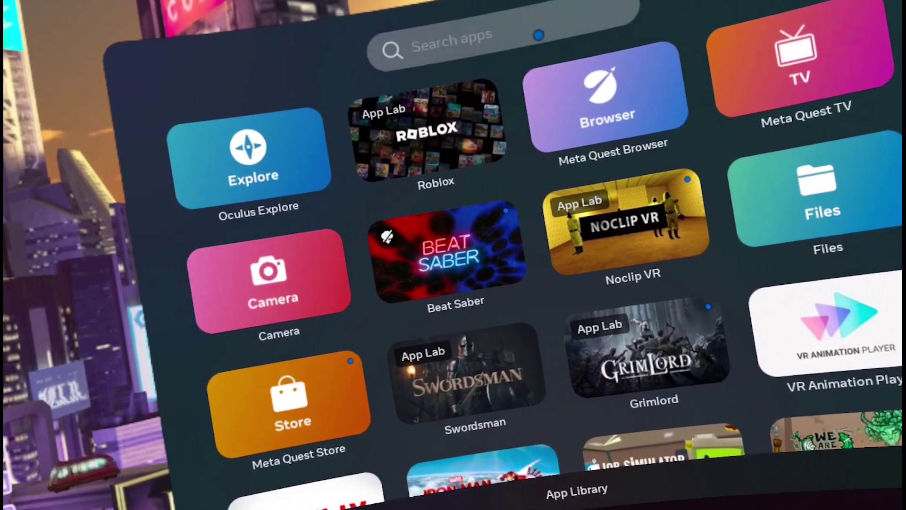
Filter the App Library to Unknown Sources and launch SideQuest from that list.
left_click(526, 23)
left_click(586, 7)
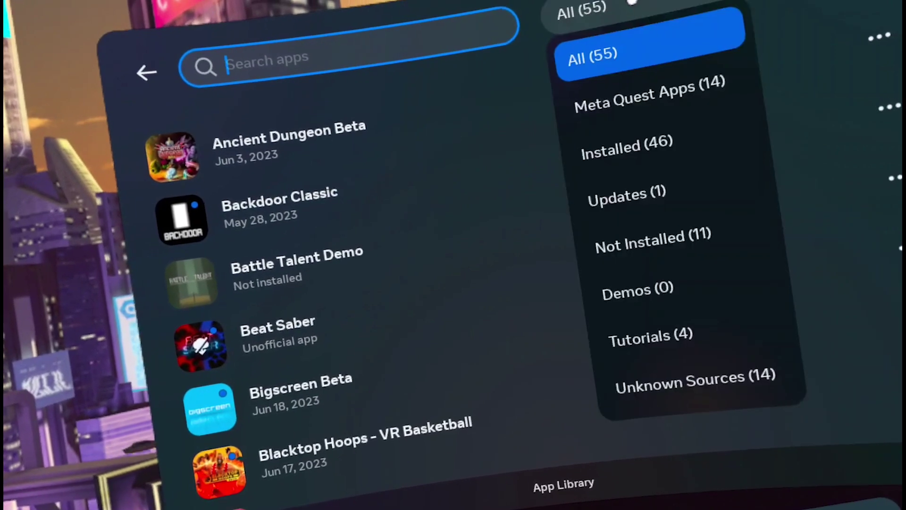
left_click(653, 371)
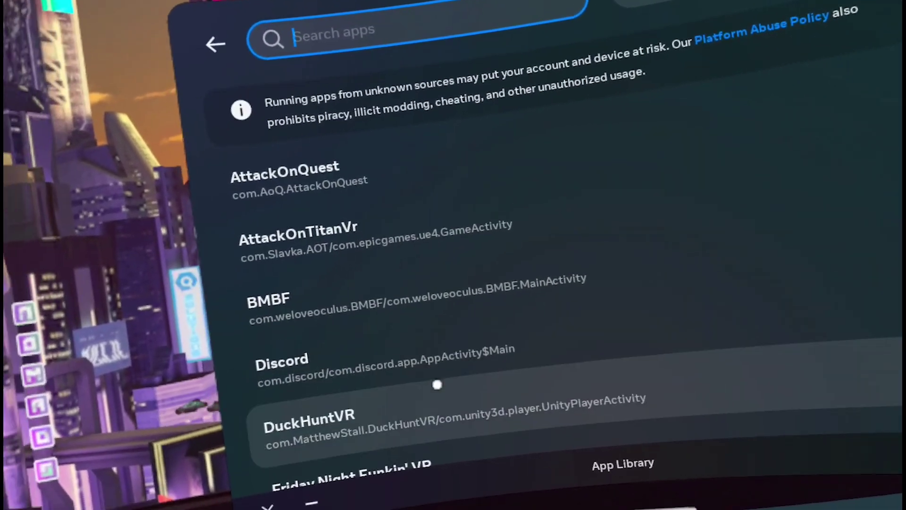
scroll(415, 386, "down", 10)
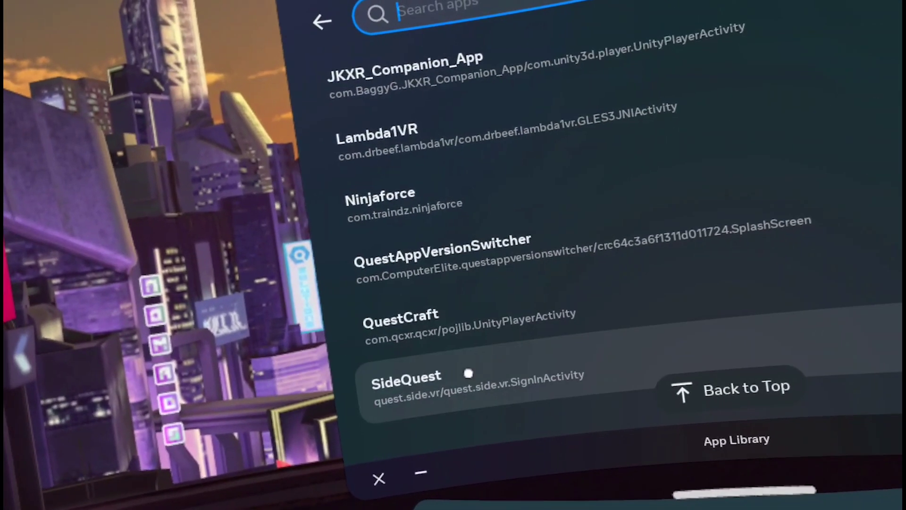
left_click(468, 376)
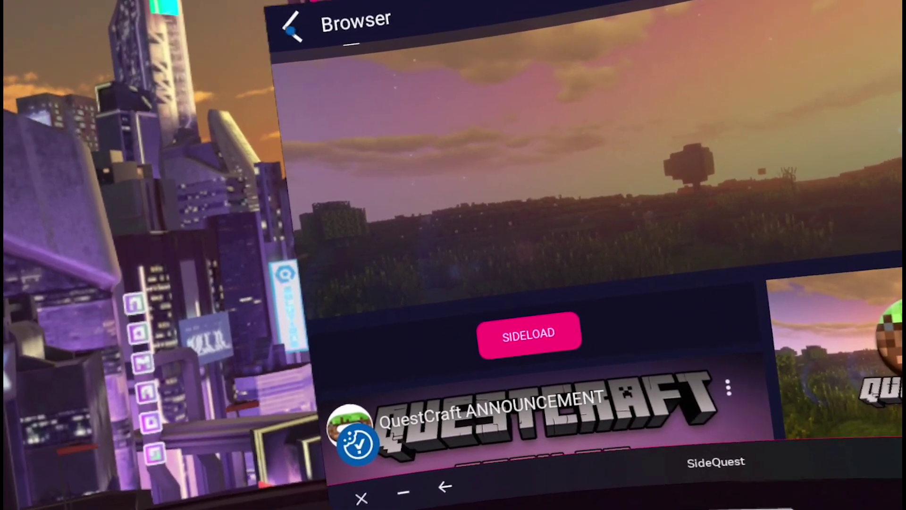
Open SideQuest's Games & Apps grid.
left_click(252, 2)
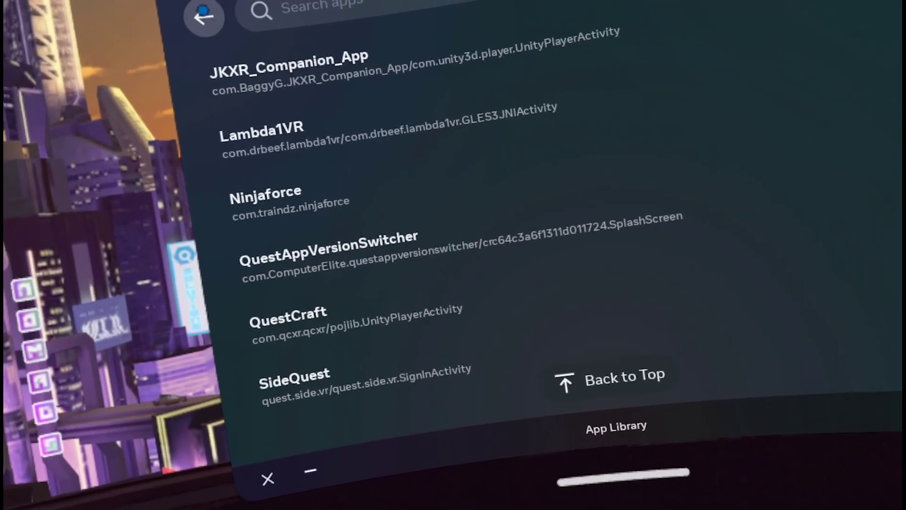
Go back to the App Library, filter to Unknown Sources, and launch QuestCraft.
left_click(202, 16)
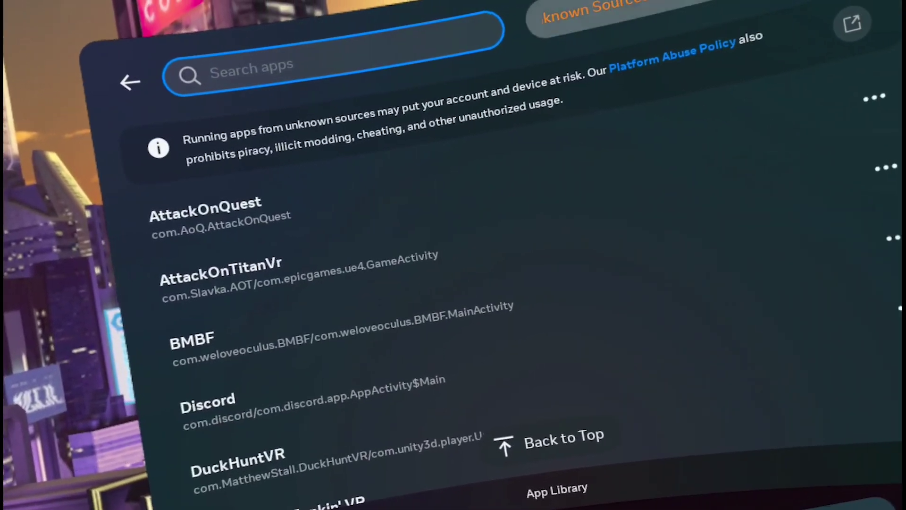
left_click(588, 14)
left_click(684, 368)
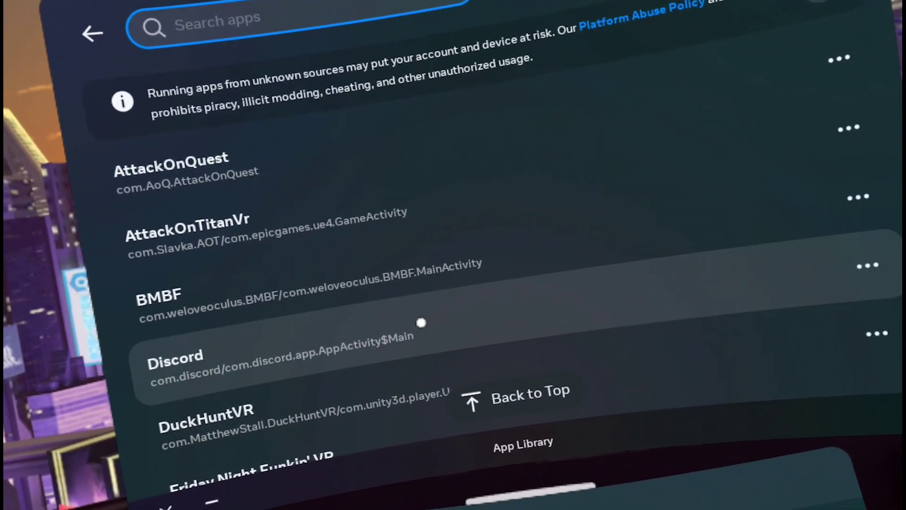
scroll(447, 325, "down", 10)
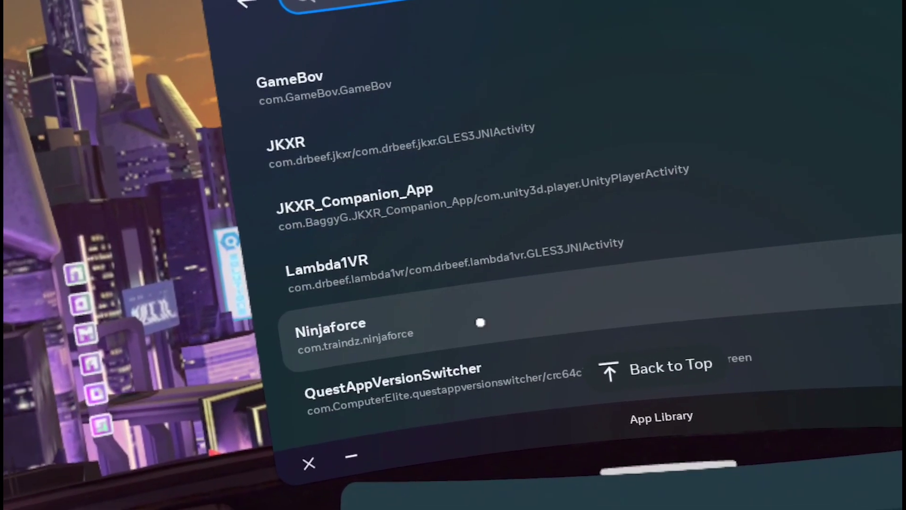
scroll(473, 333, "down", 4)
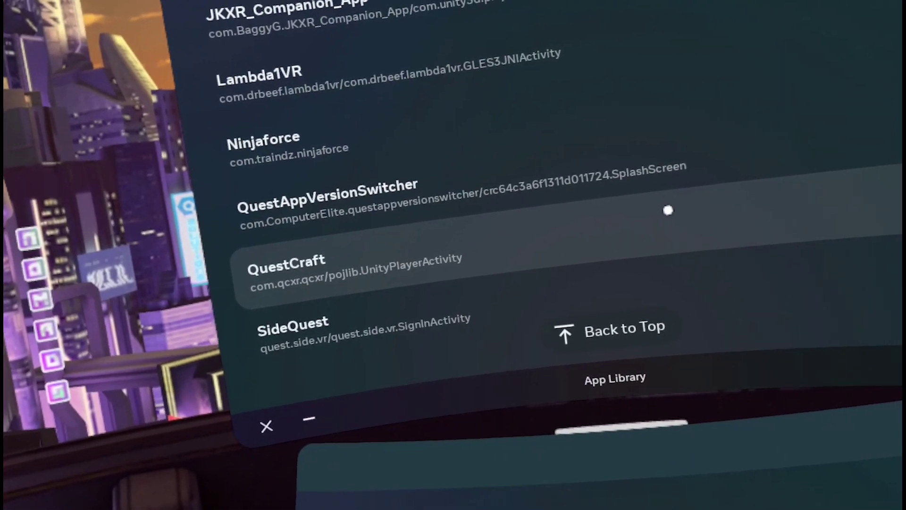
left_click(603, 227)
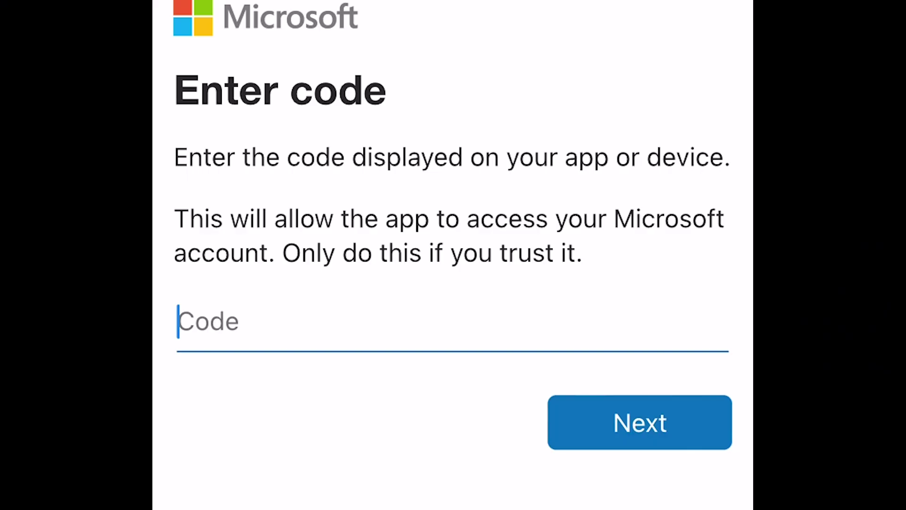
Enter the device code shown by QuestCraft into the microsoft.com/link Code field and submit it.
type("B")
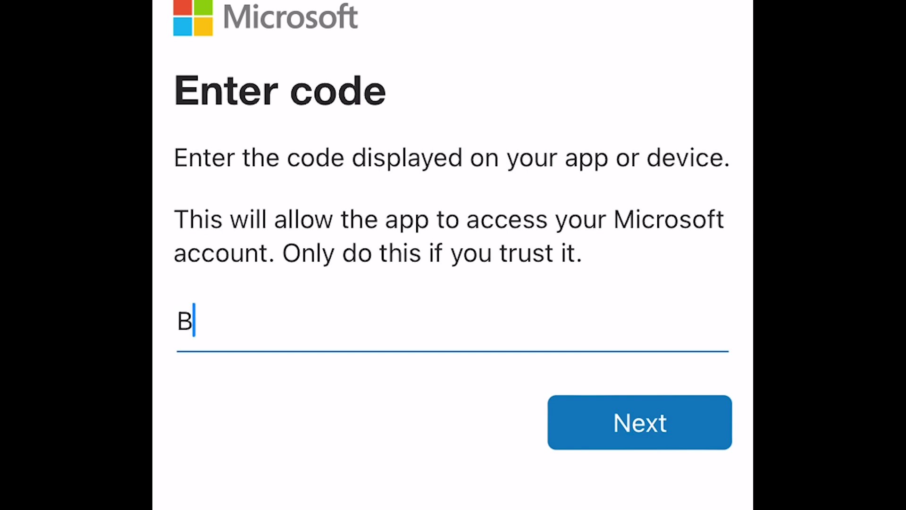
type("L777")
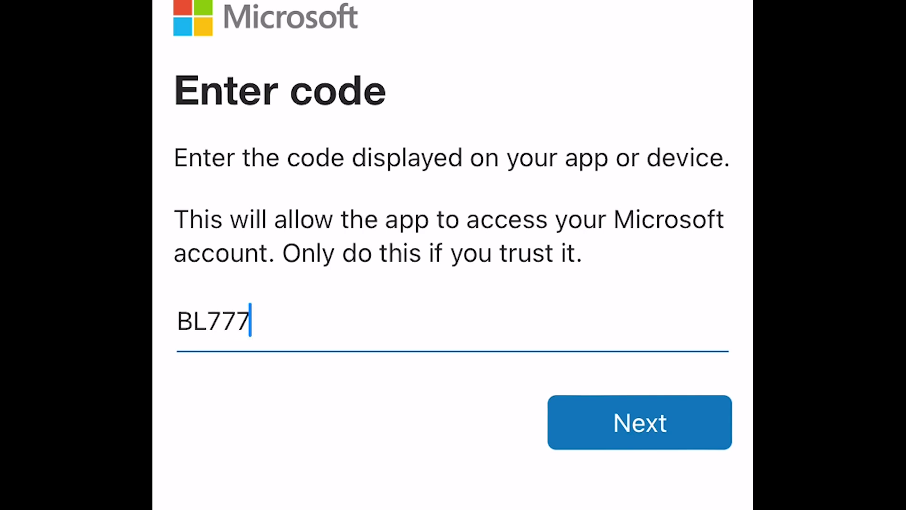
type("VR2")
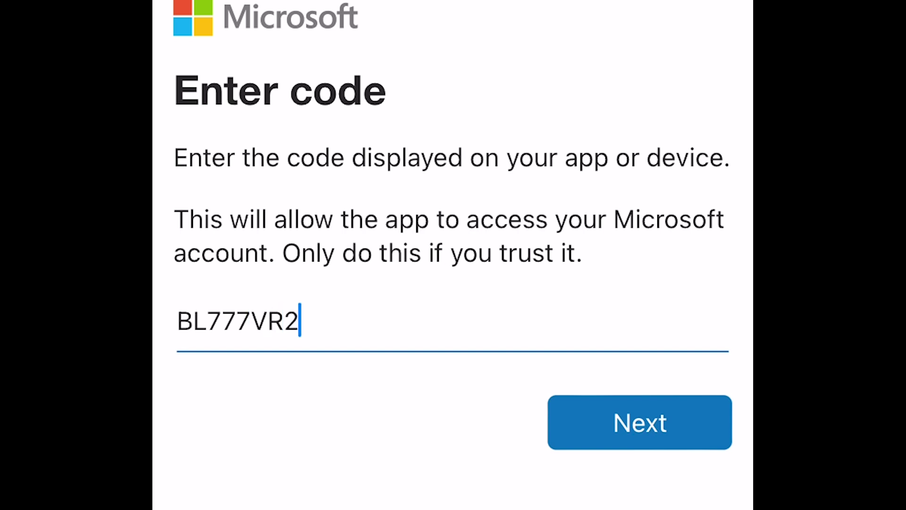
key("Return")
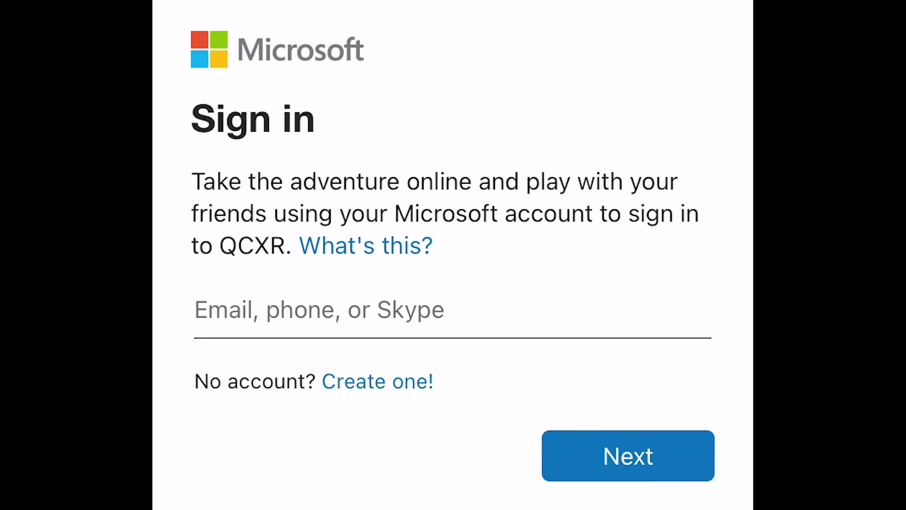
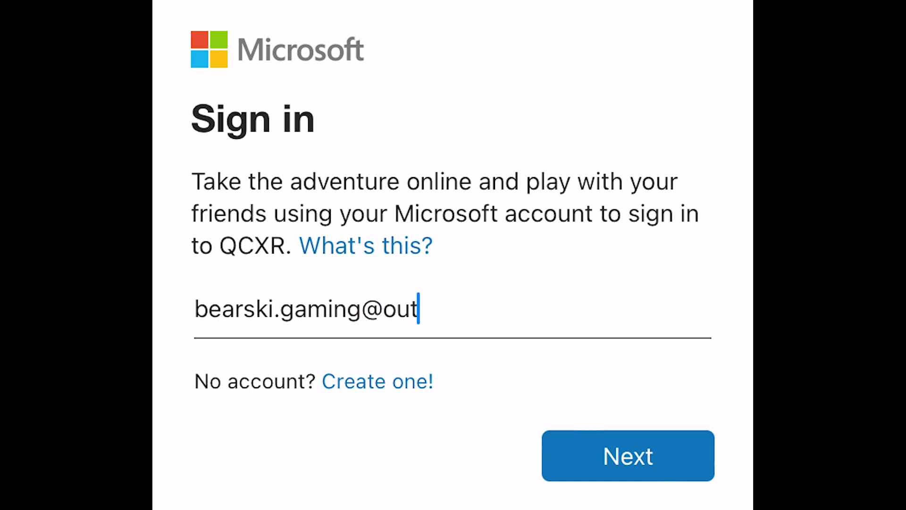
Enter the account e-mail, then the account password, to submit the Microsoft sign-in.
key("Return")
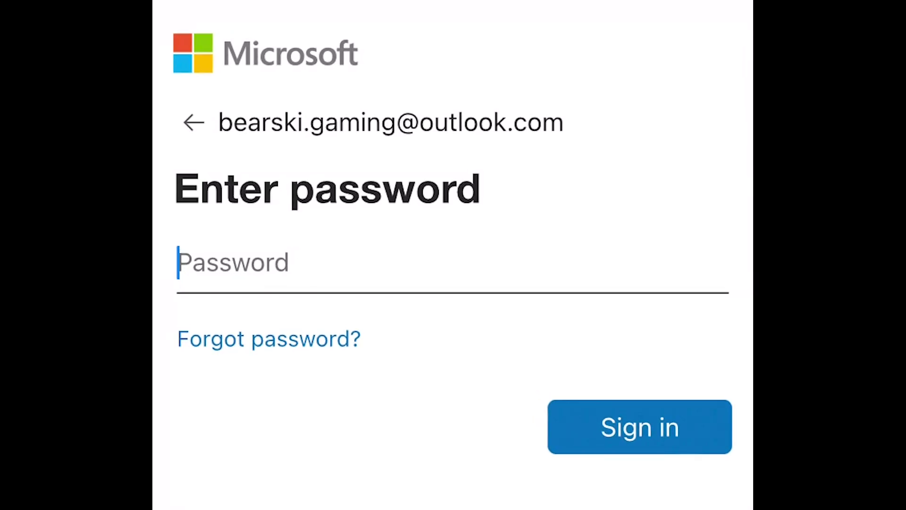
type("•••••")
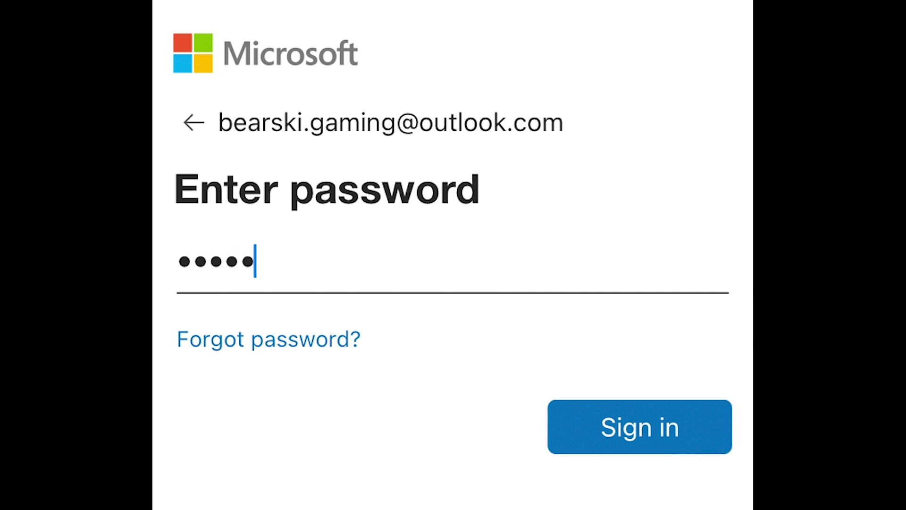
type("•••")
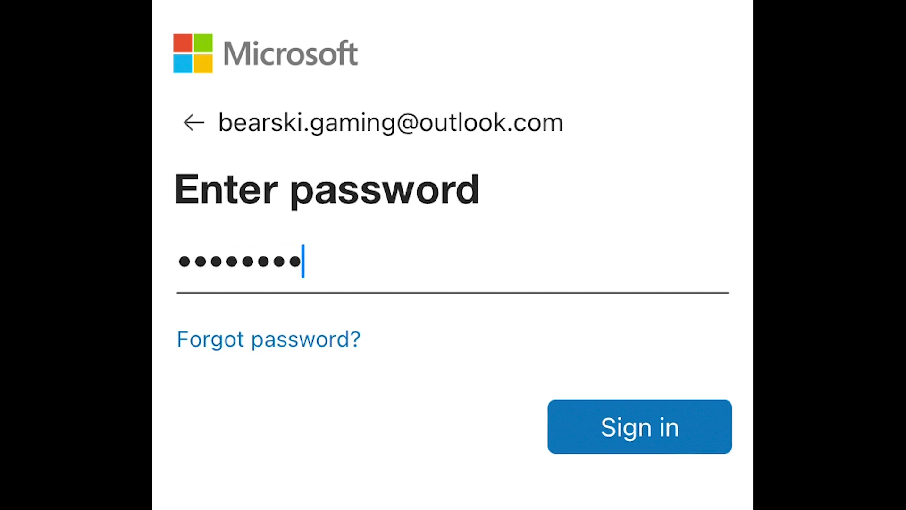
type("•")
key("Return")
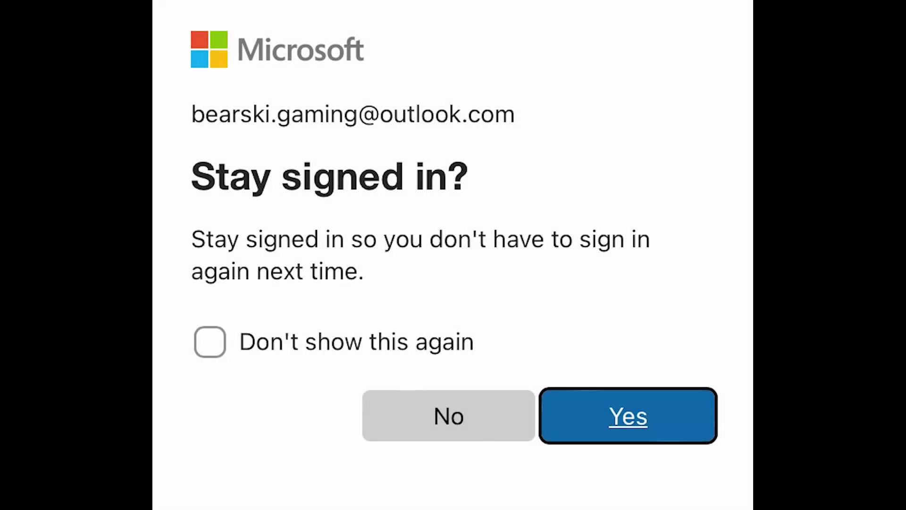
Stay signed in, grant QCXR Xbox Live access, and cycle the game version toward 1.19.4-fabric.
key("Return")
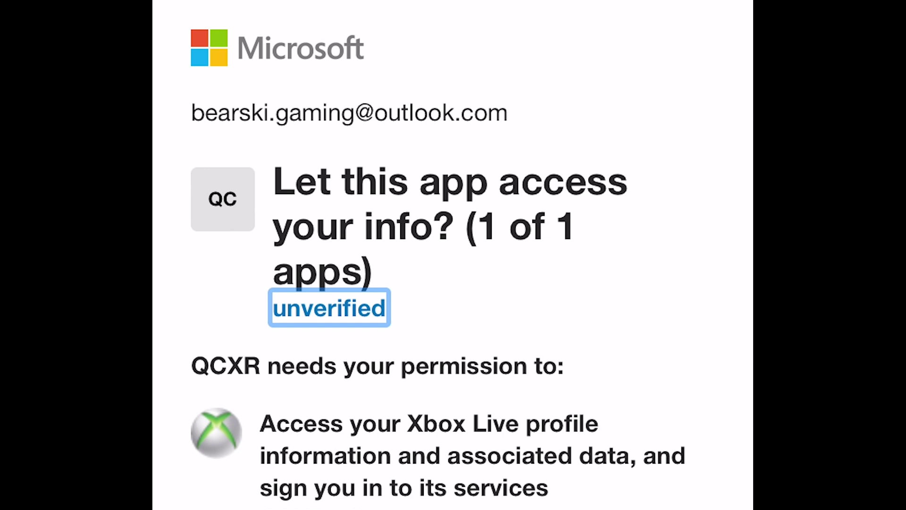
scroll(453, 255, "down", 5)
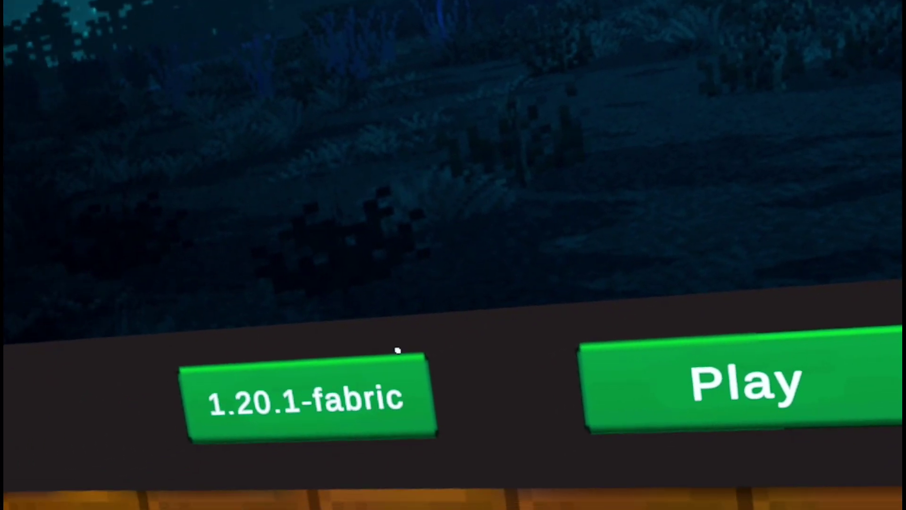
left_click(399, 366)
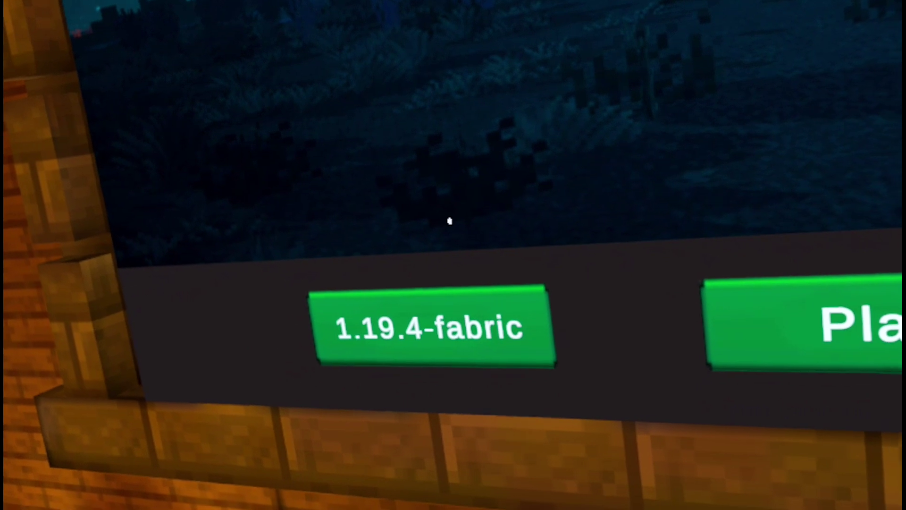